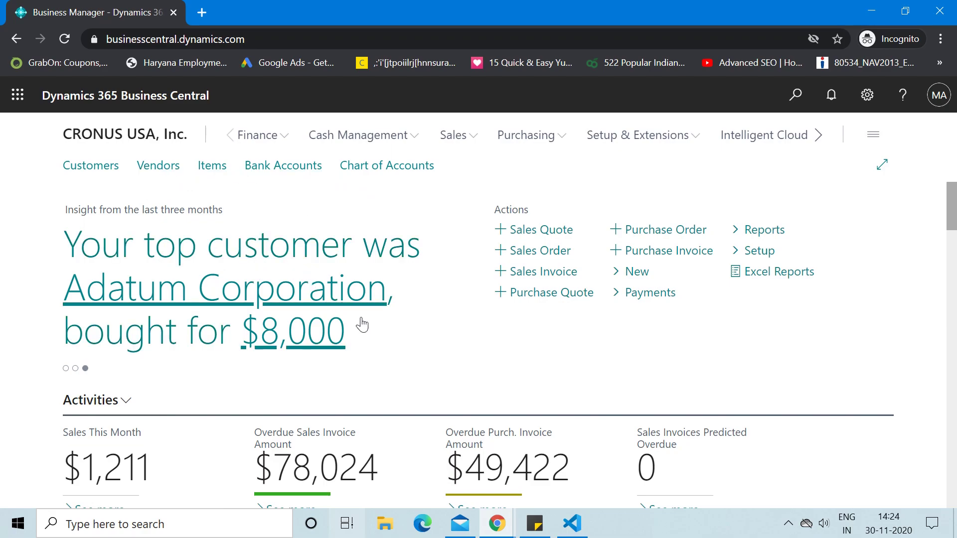
- Show the Office 365 app list, compare with the local Business Central window, then close the list
click(18, 95)
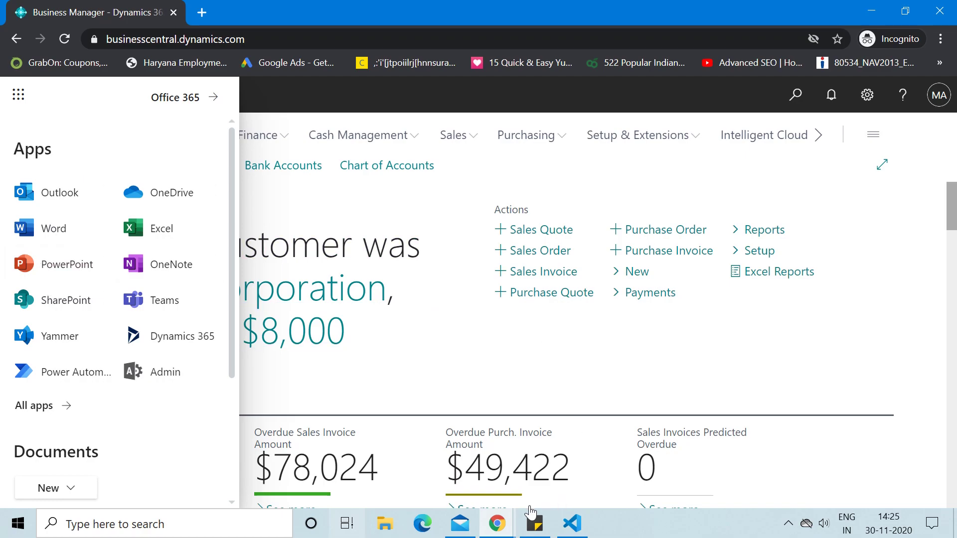
mouse_move(499, 524)
click(463, 487)
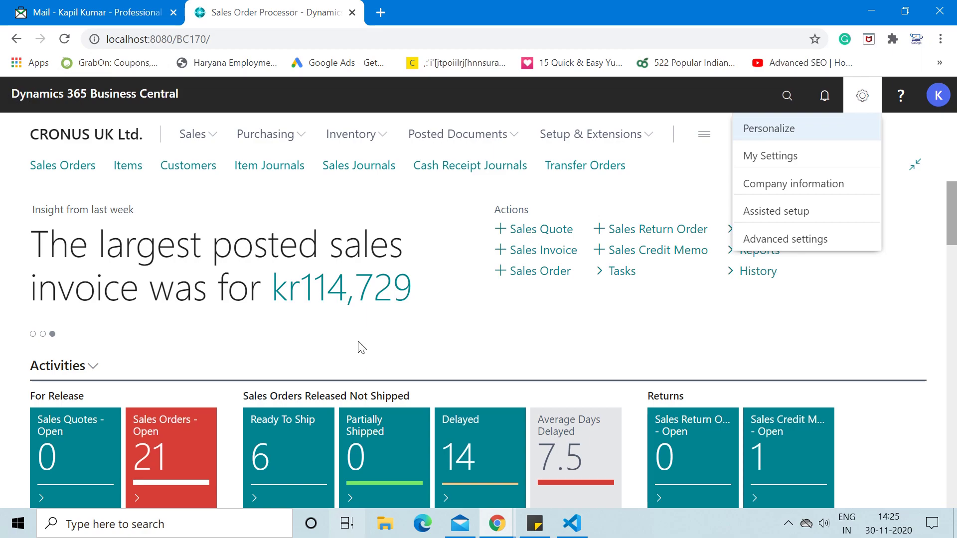
mouse_move(486, 529)
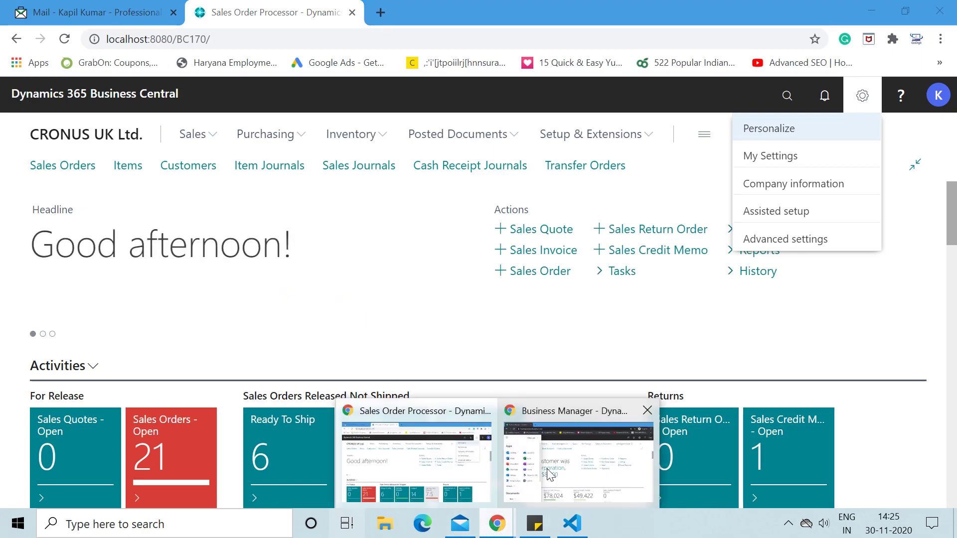
click(571, 469)
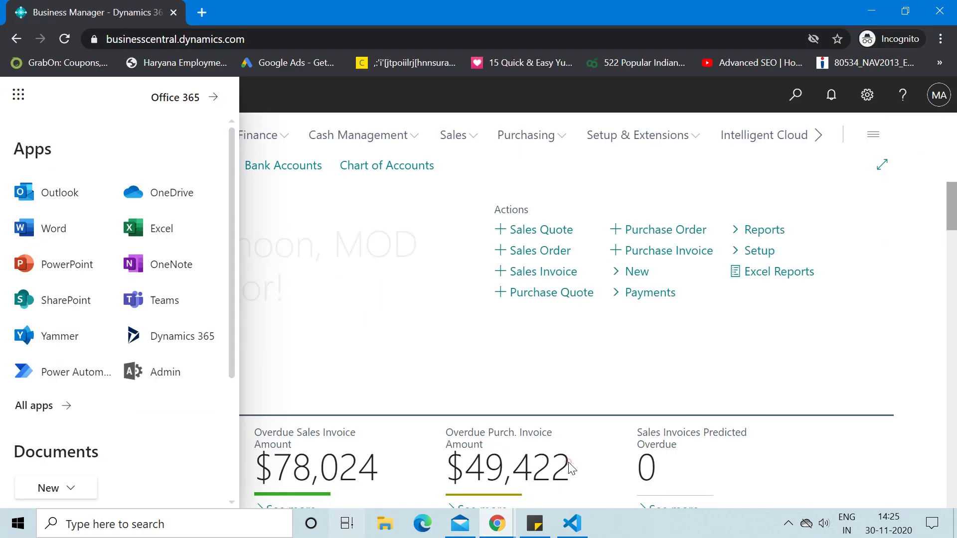
click(18, 96)
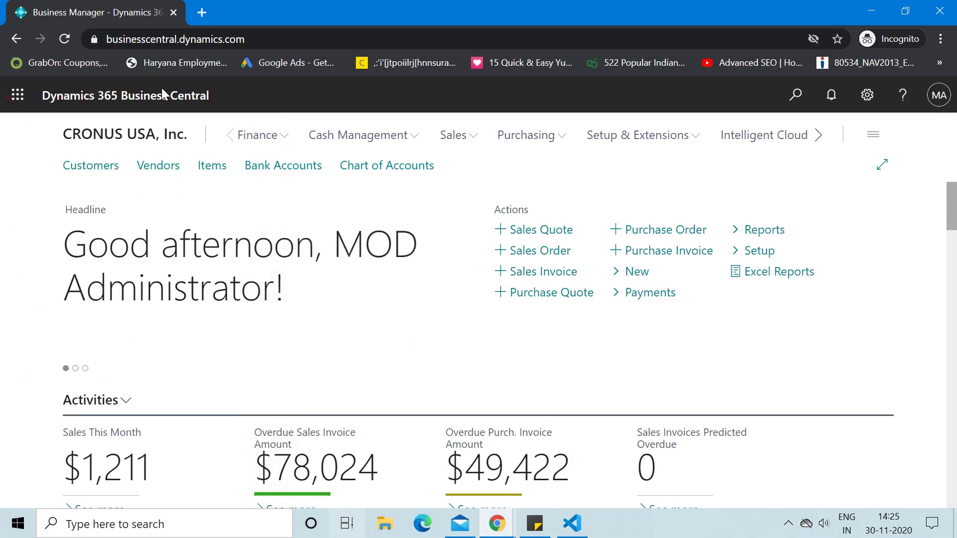
- Show the online Business Central Settings pane, briefly checking the local window before returning
click(874, 107)
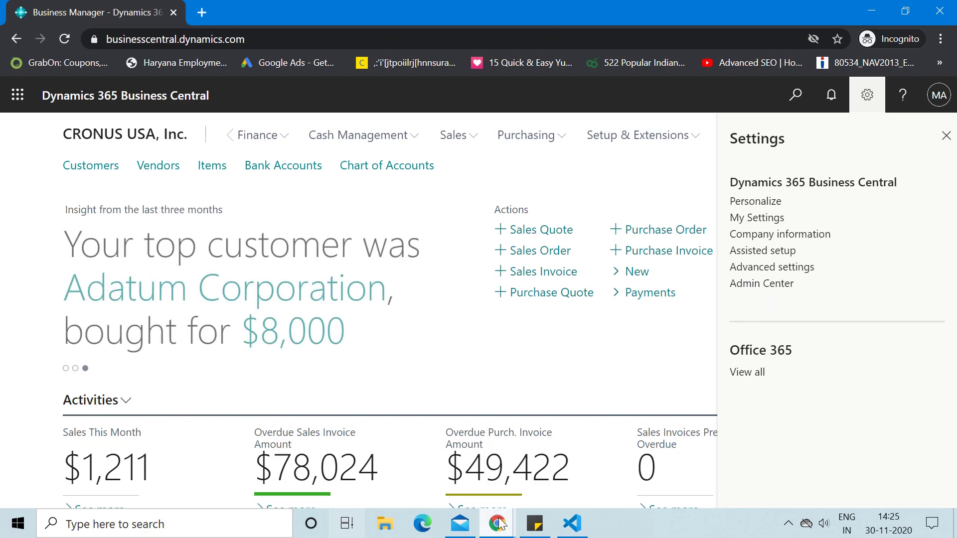
mouse_move(500, 524)
click(416, 453)
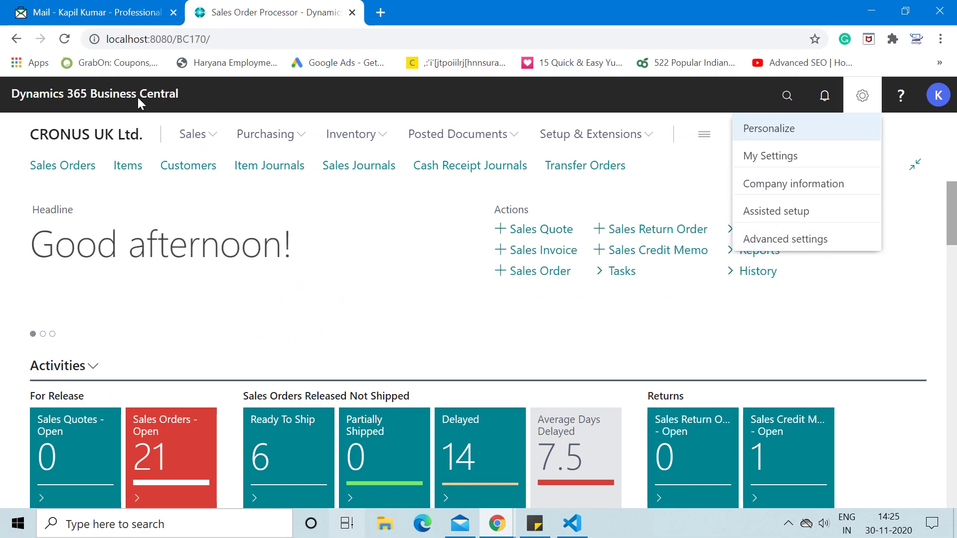
mouse_move(511, 531)
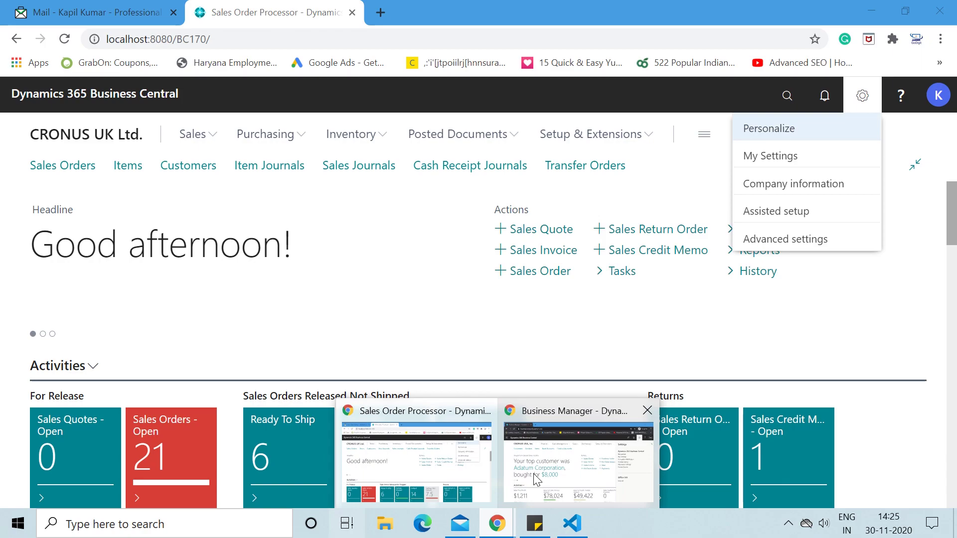
click(565, 462)
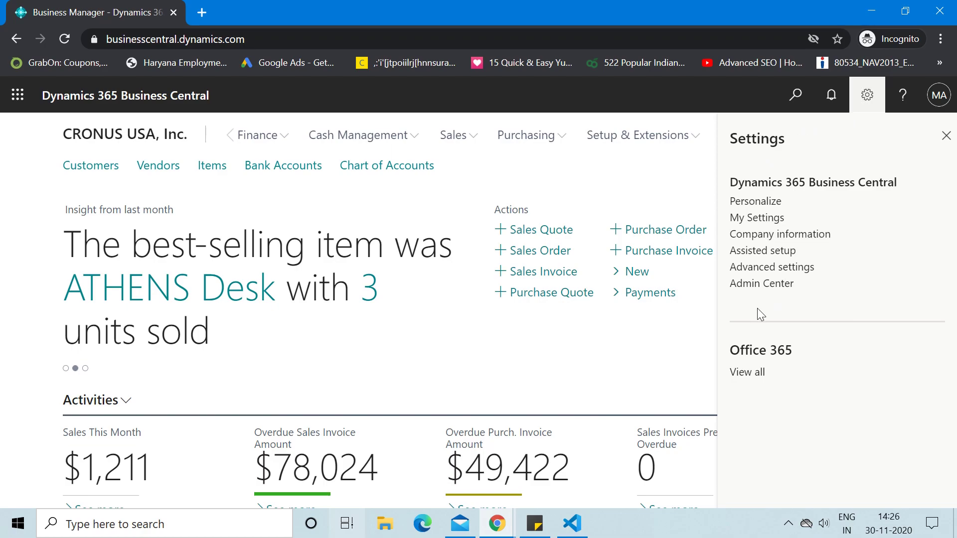
- Go to Admin Center and scroll the Environments table right, then back to Name
click(763, 286)
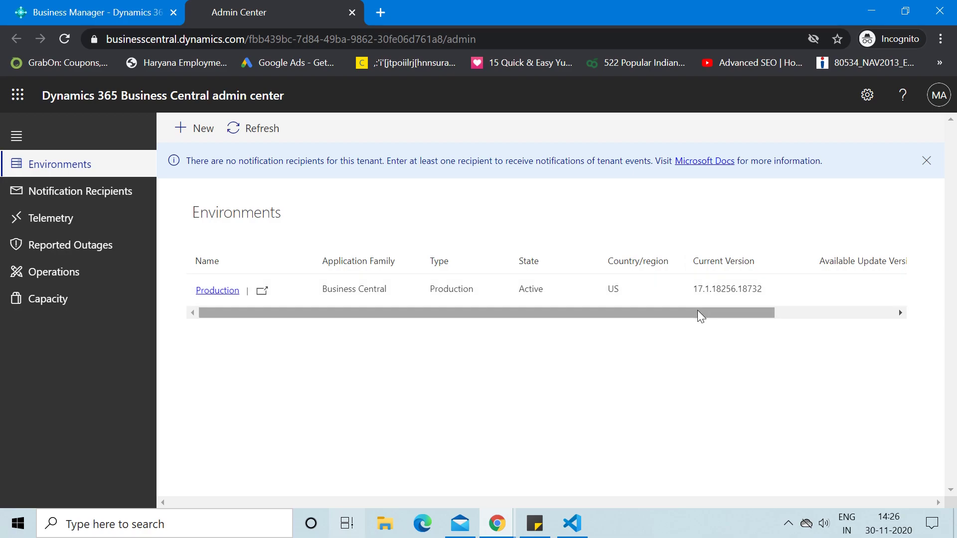
drag(698, 313, 809, 310)
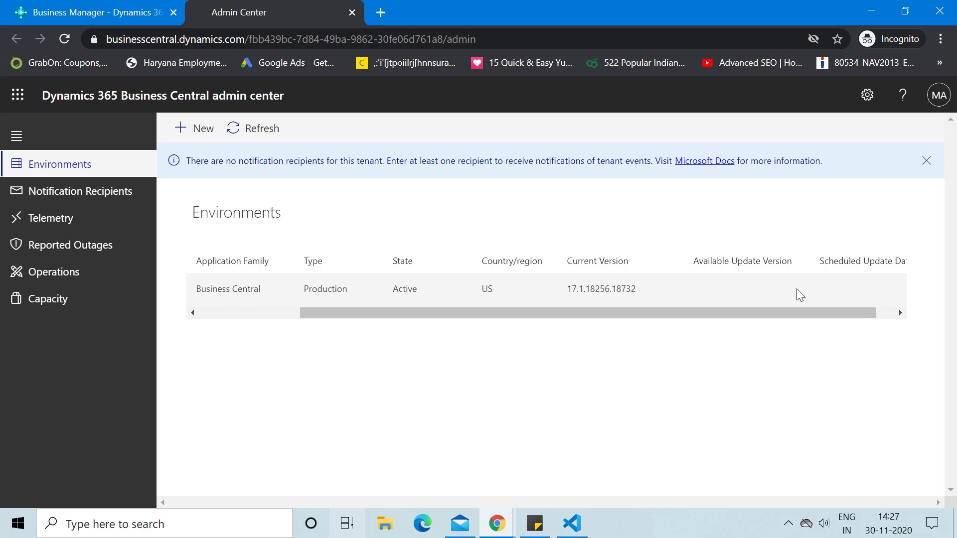
drag(682, 313, 463, 321)
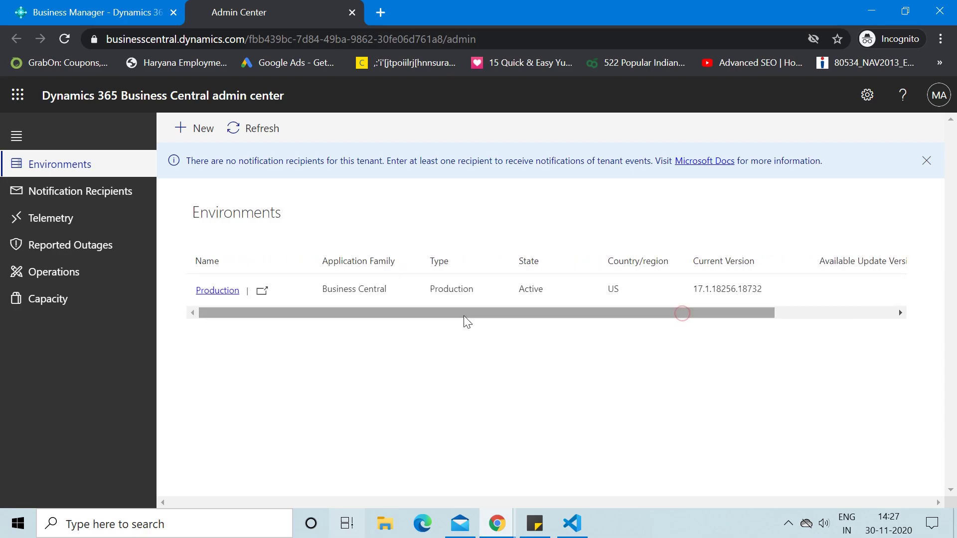
click(218, 290)
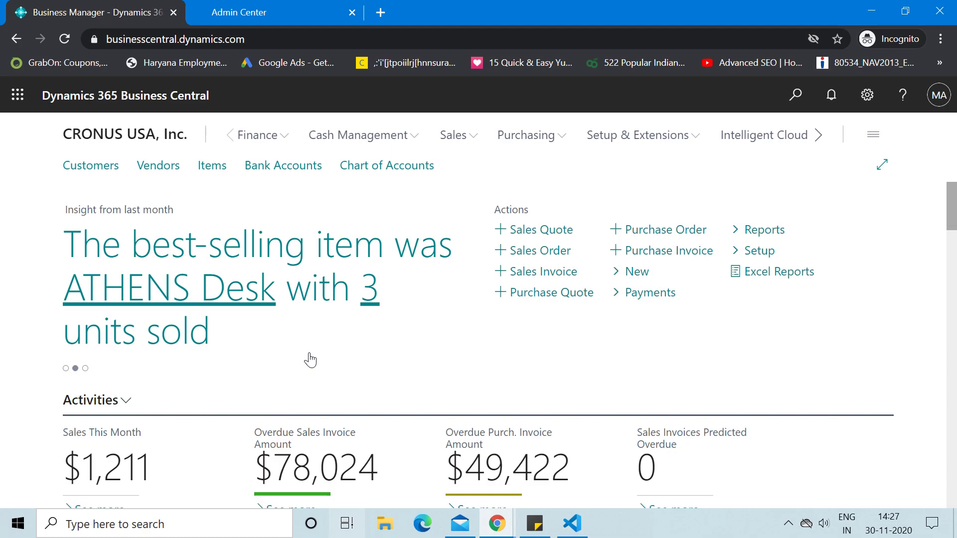
click(265, 15)
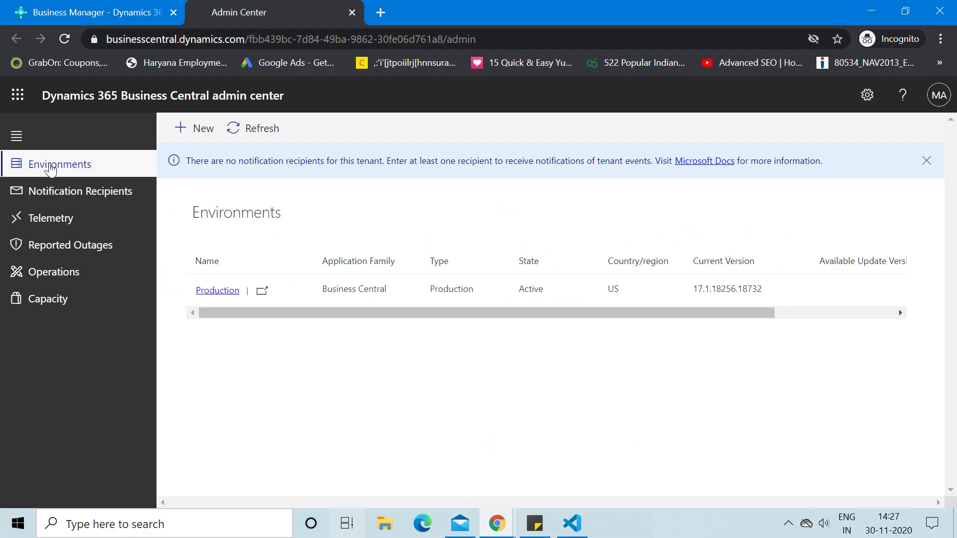
- Start a new environment from + New to bring up the blank Create environment panel
click(194, 139)
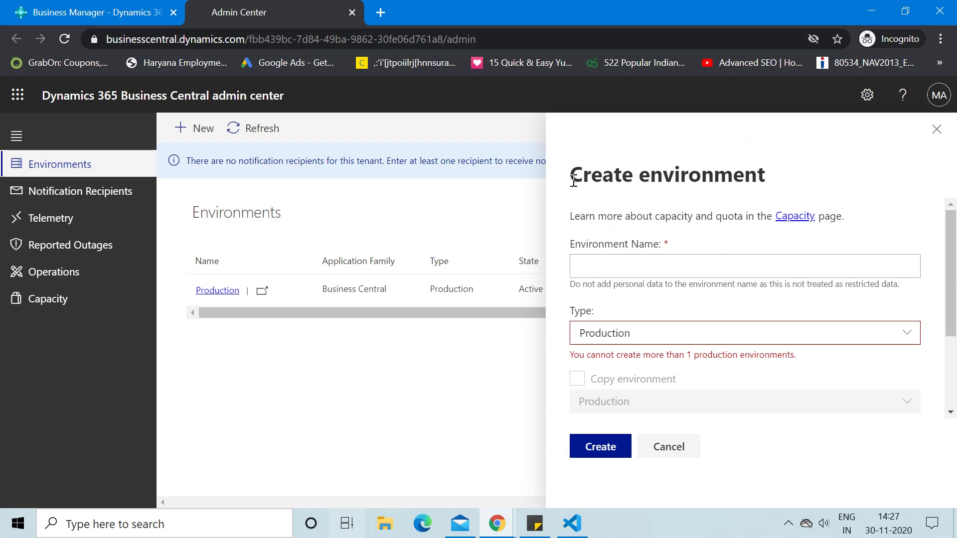
drag(570, 179, 756, 184)
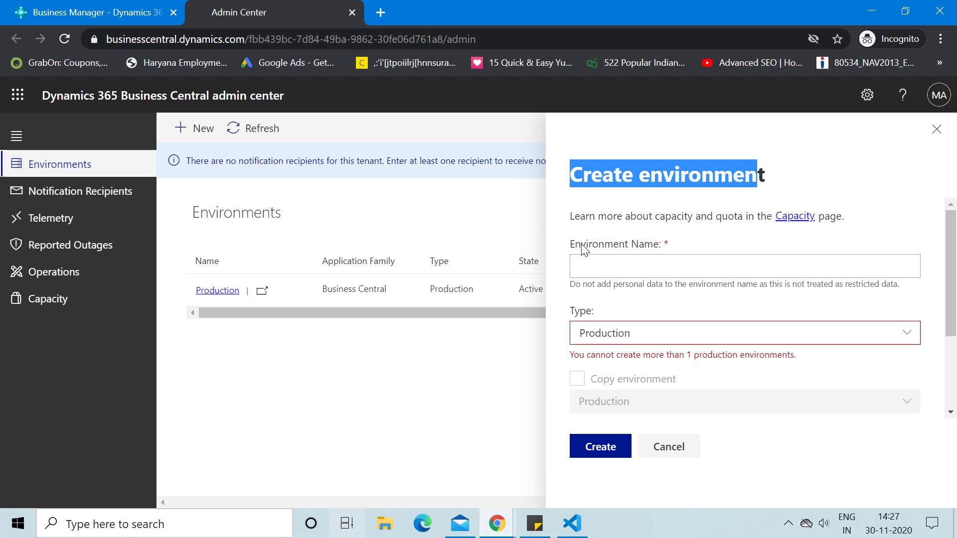
- Enter 'TestDB' as the environment name, removing the space from 'Test DB'
click(650, 264)
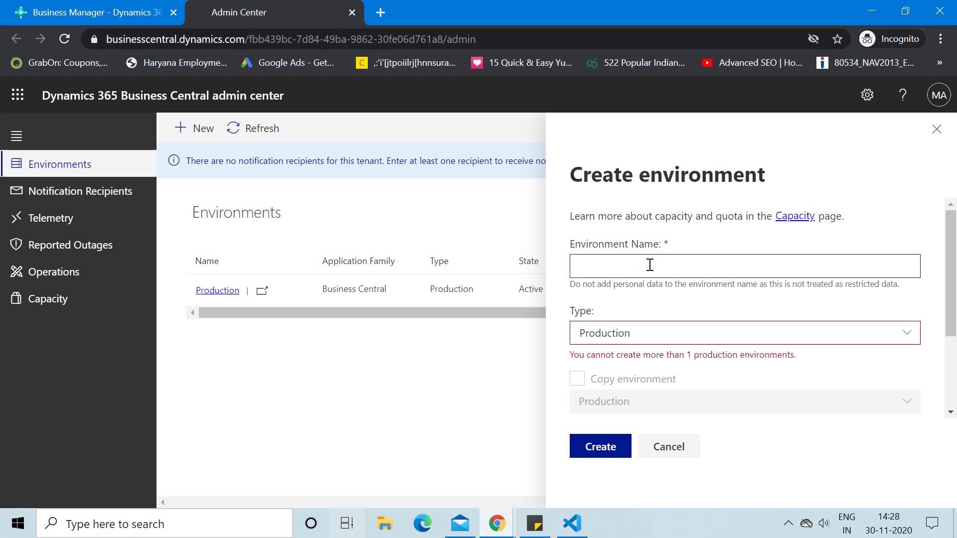
text(Test Envi)
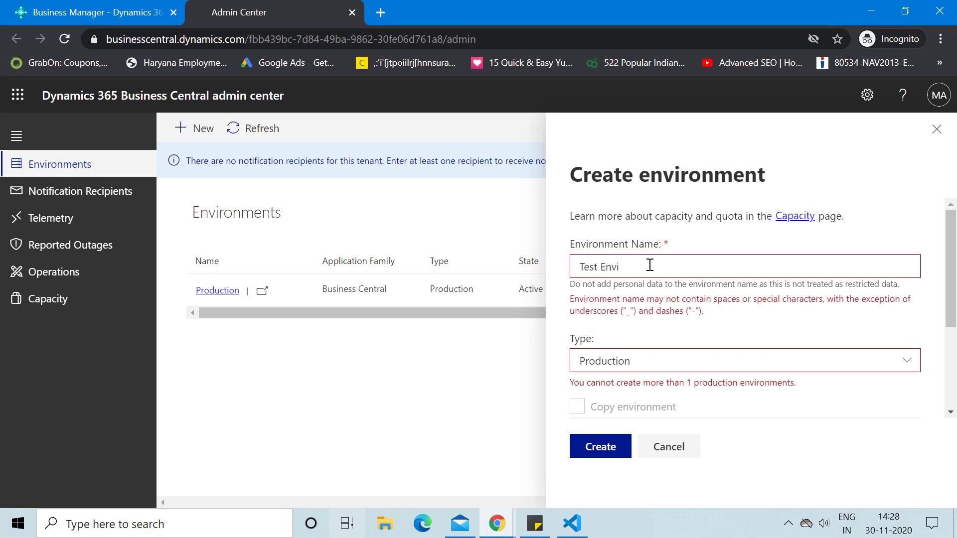
key(BackSpace)
key(BackSpace)
key(BackSpace)
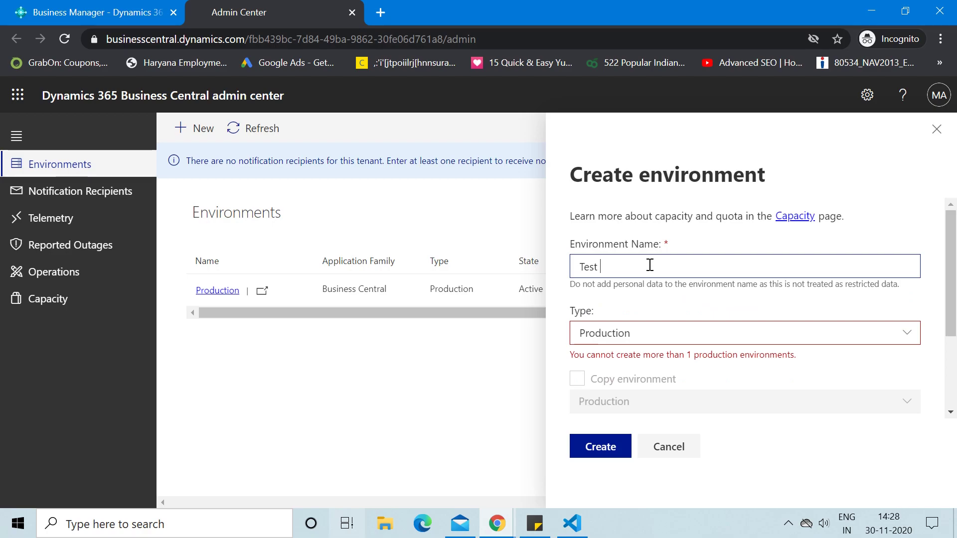
text(DB)
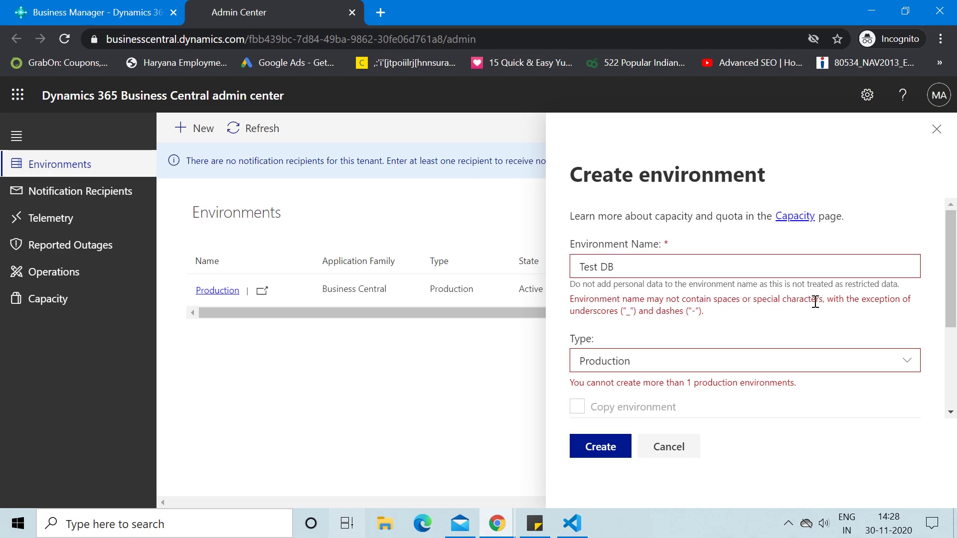
click(605, 267)
key(BackSpace)
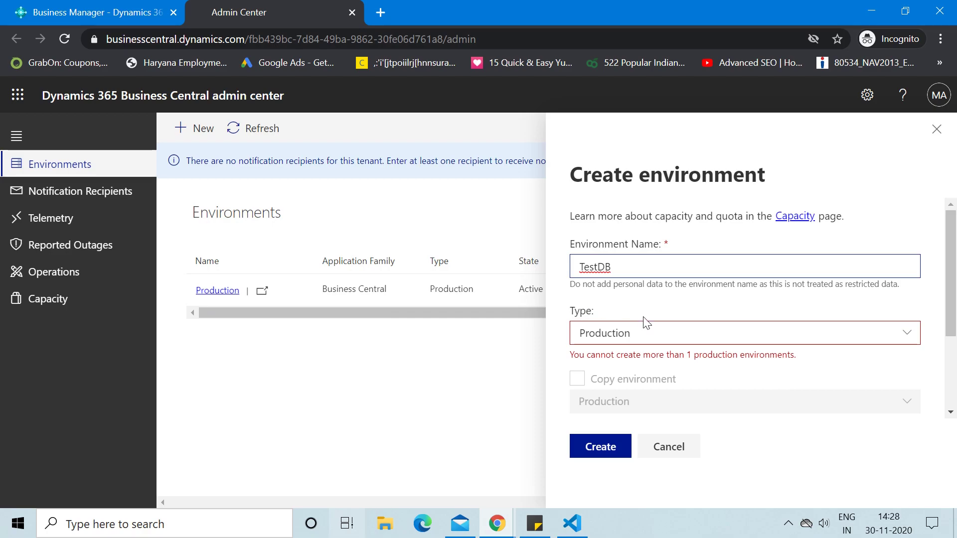
- Change the environment type from Production to Sandbox
click(904, 337)
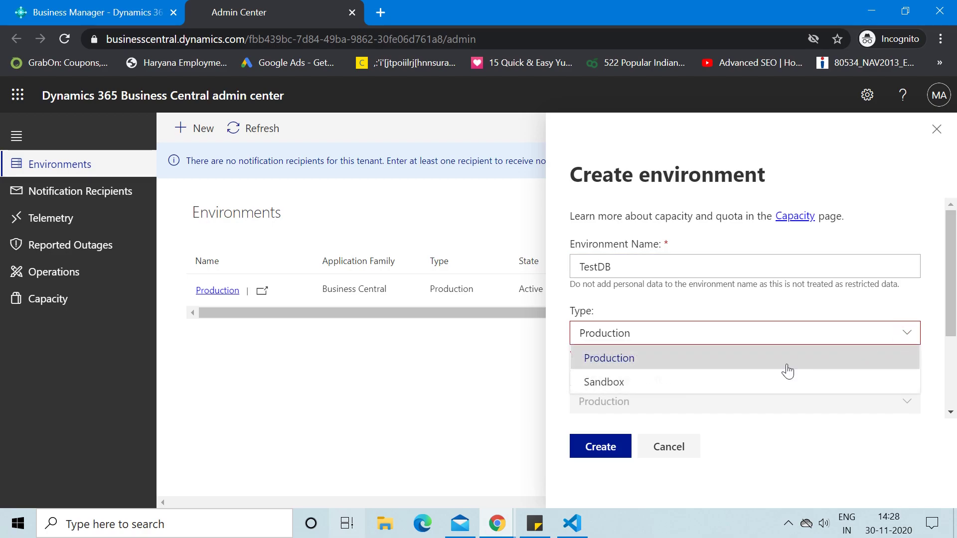
click(613, 383)
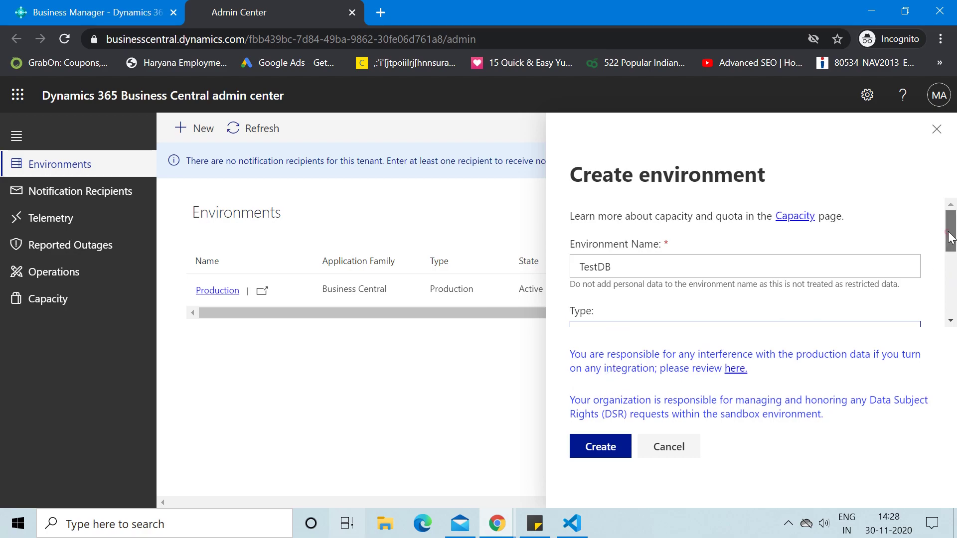
drag(952, 239, 953, 278)
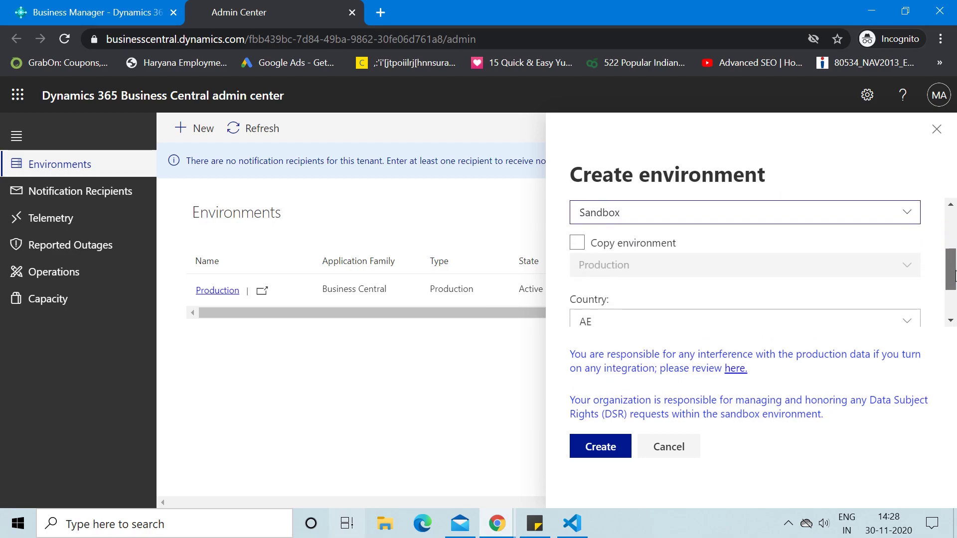
- Enable Copy environment with Production as the source environment
click(582, 248)
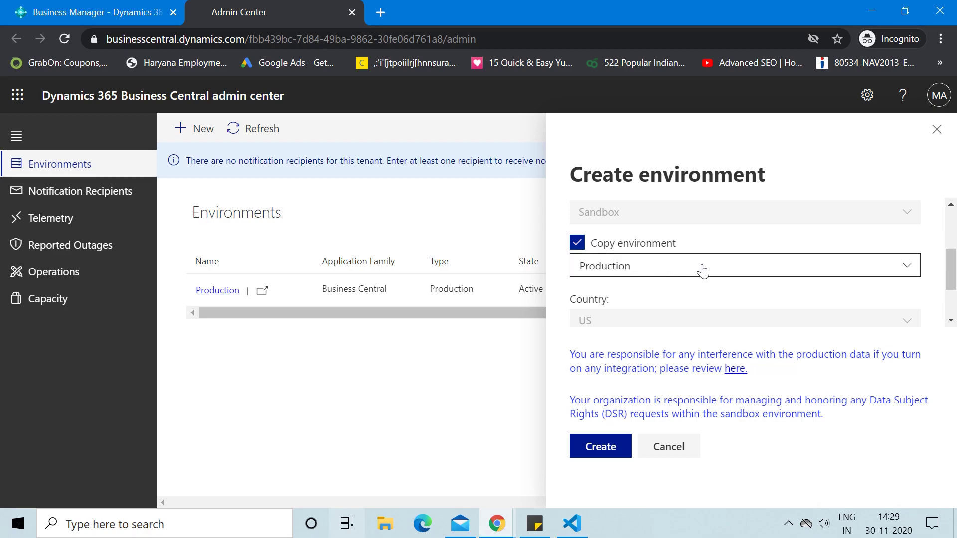
click(876, 268)
click(879, 268)
scroll(778, 304, down, 2)
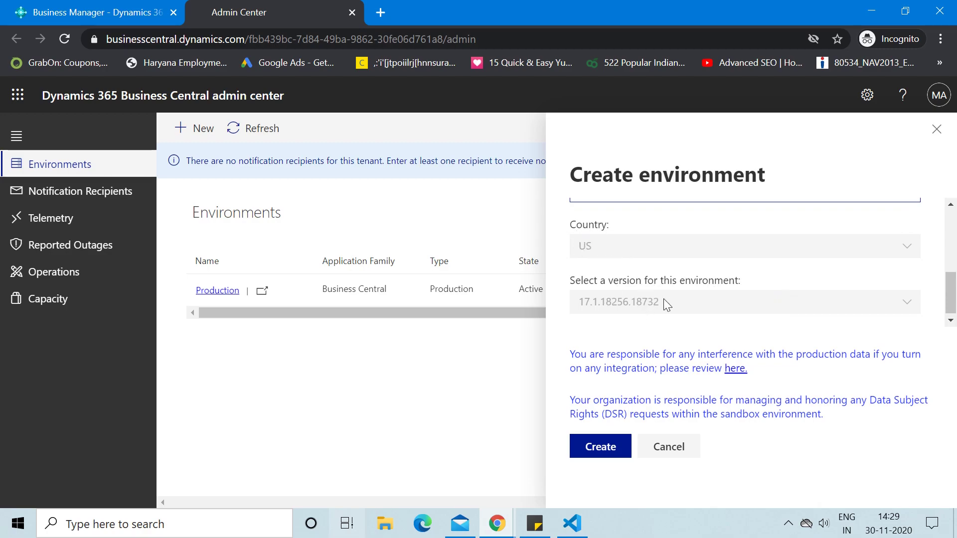
scroll(668, 299, up, 2)
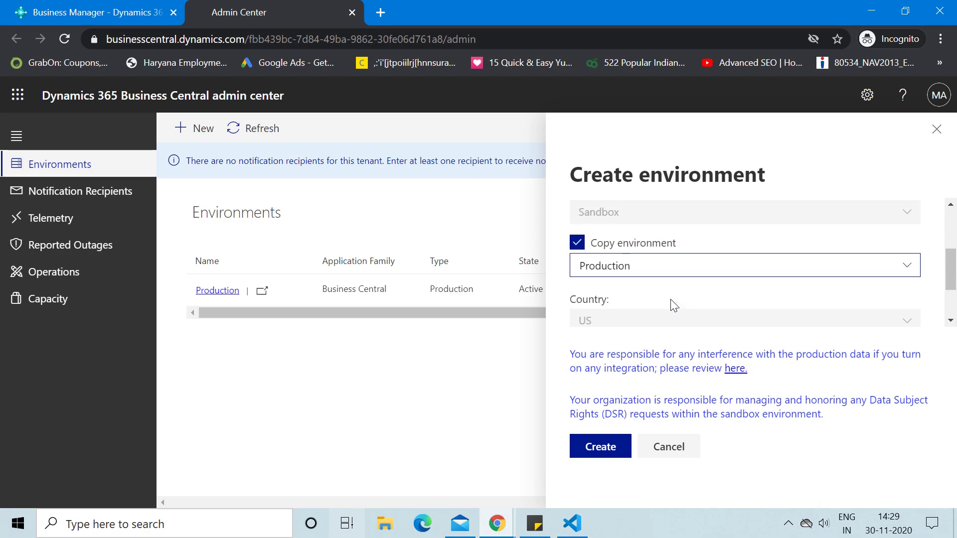
- Uncheck Copy environment and set the sandbox country to PH
click(578, 243)
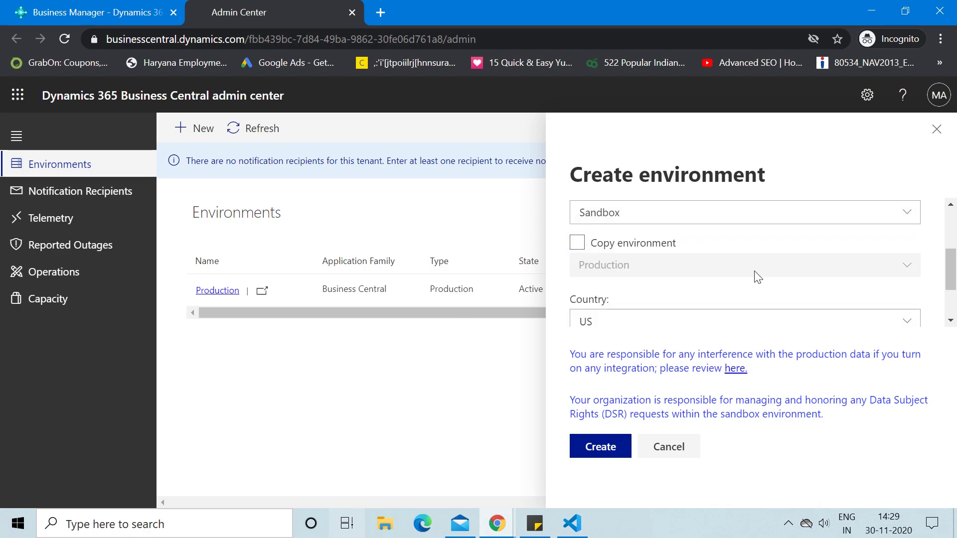
scroll(755, 274, down, 2)
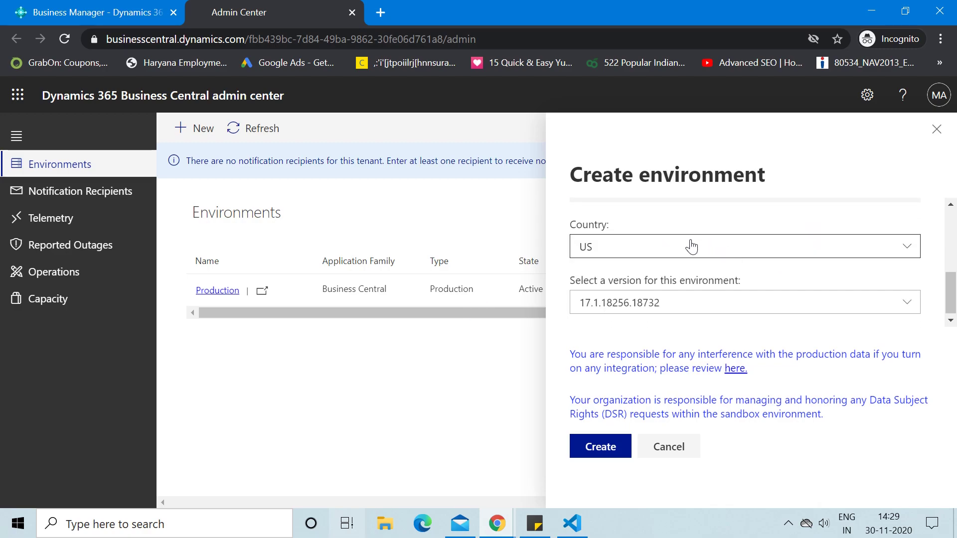
click(860, 251)
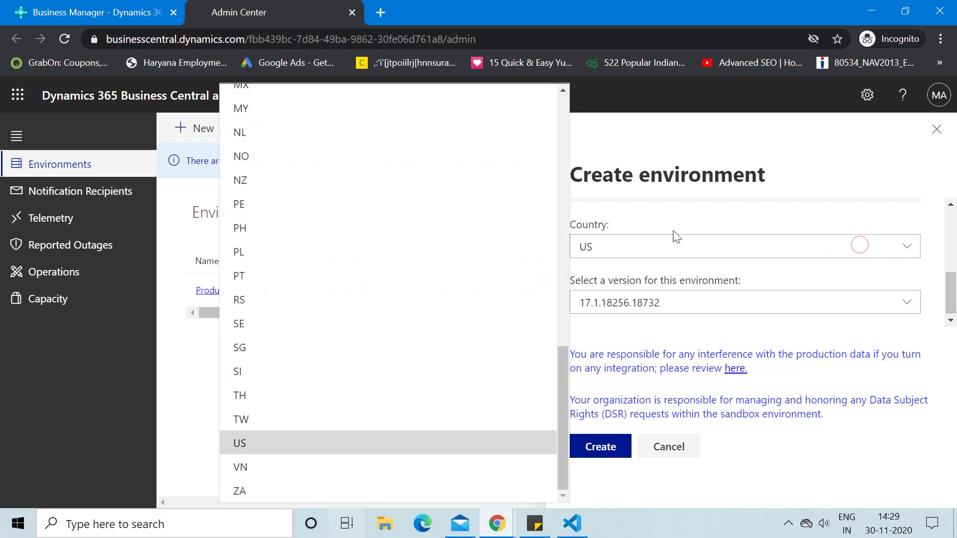
scroll(496, 297, up, 10)
scroll(496, 298, up, 6)
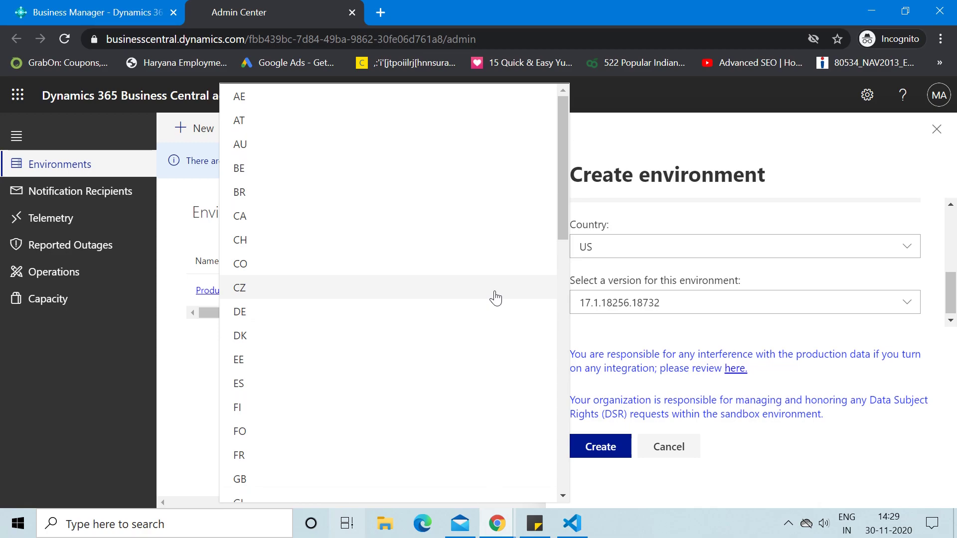
scroll(496, 298, down, 15)
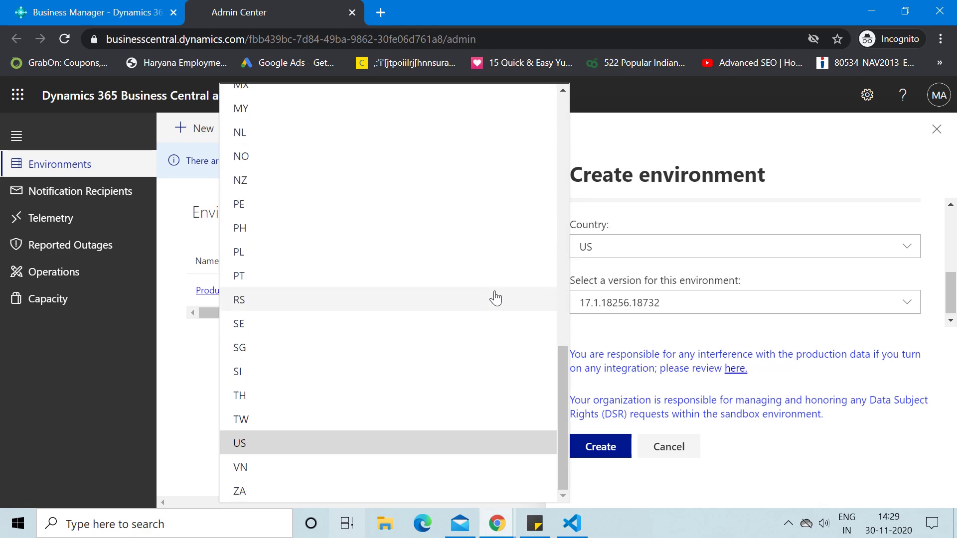
click(308, 233)
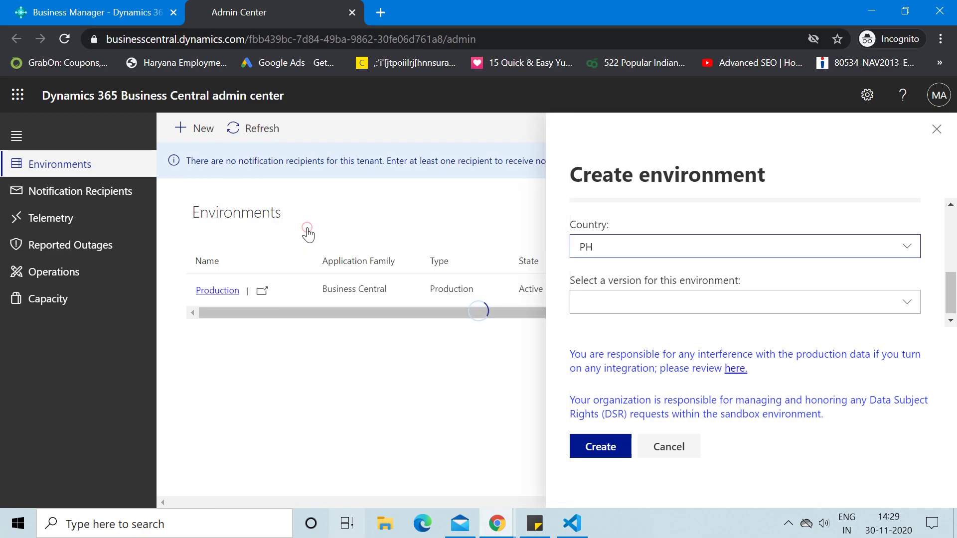
- Review the available versions, leaving version 17.1.18256.18732 selected
click(901, 303)
click(901, 302)
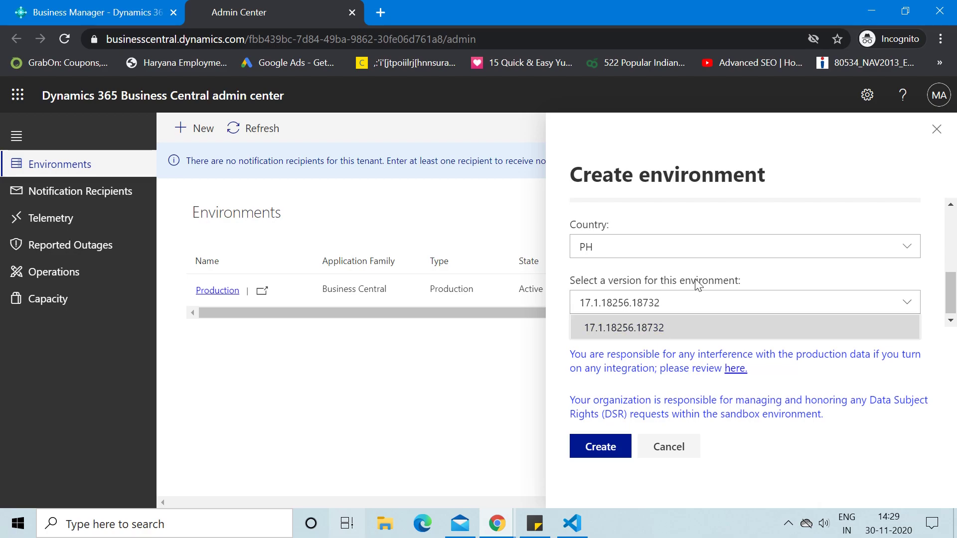
scroll(788, 274, up, 2)
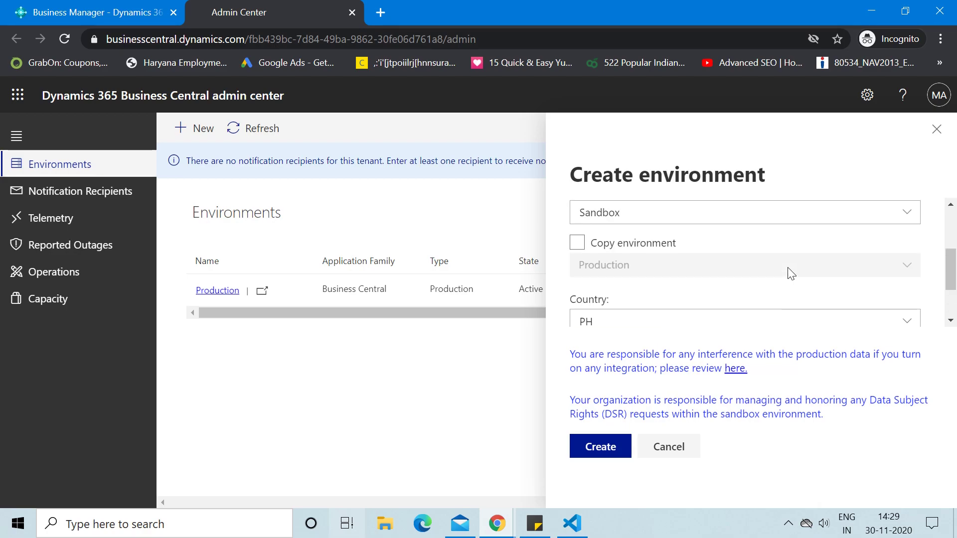
scroll(791, 273, down, 2)
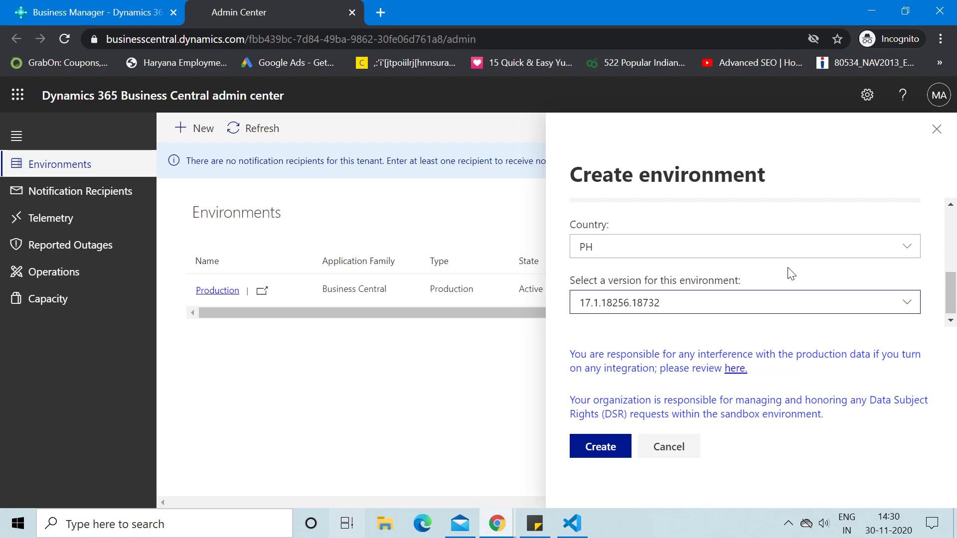
scroll(790, 273, up, 2)
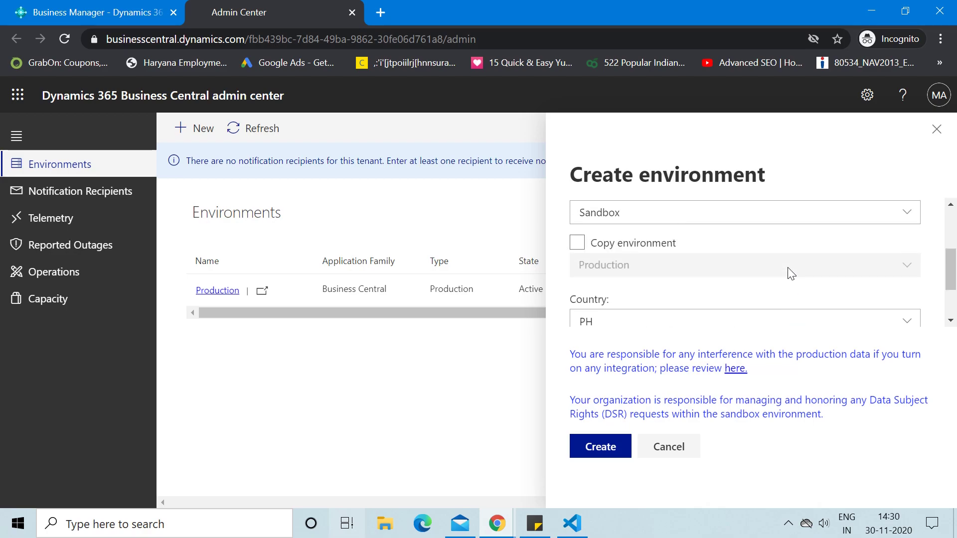
- Re-enable copying Production, resetting country to US, and create the TestDB sandbox
click(578, 244)
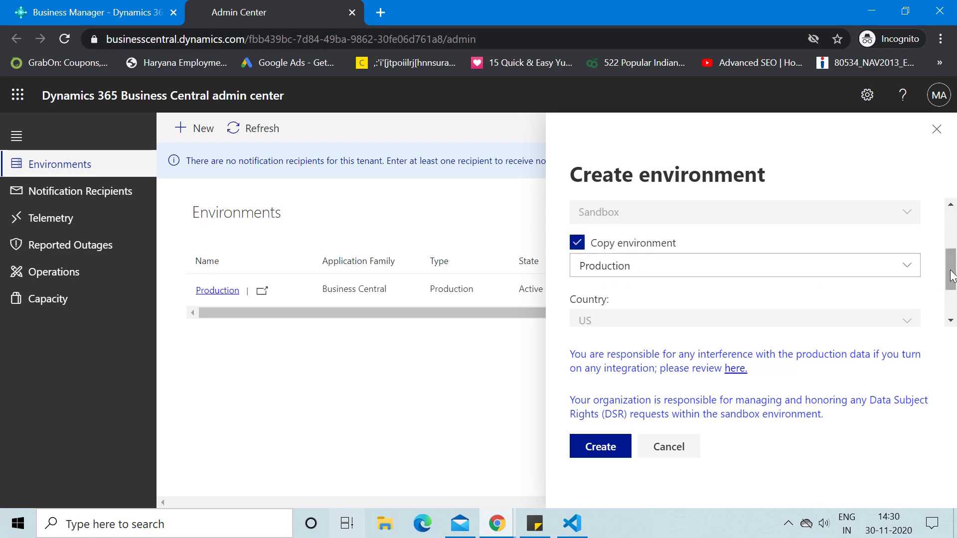
drag(951, 276, 954, 320)
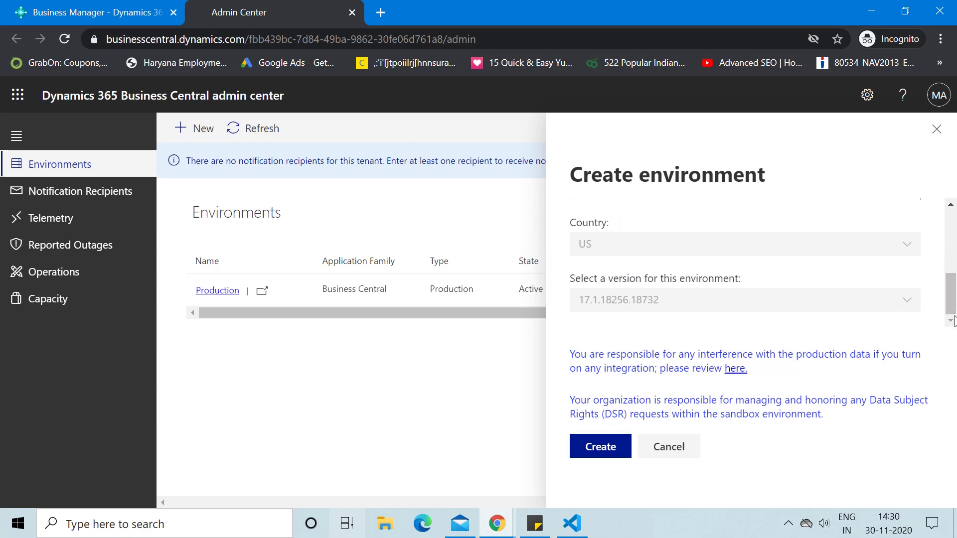
click(601, 447)
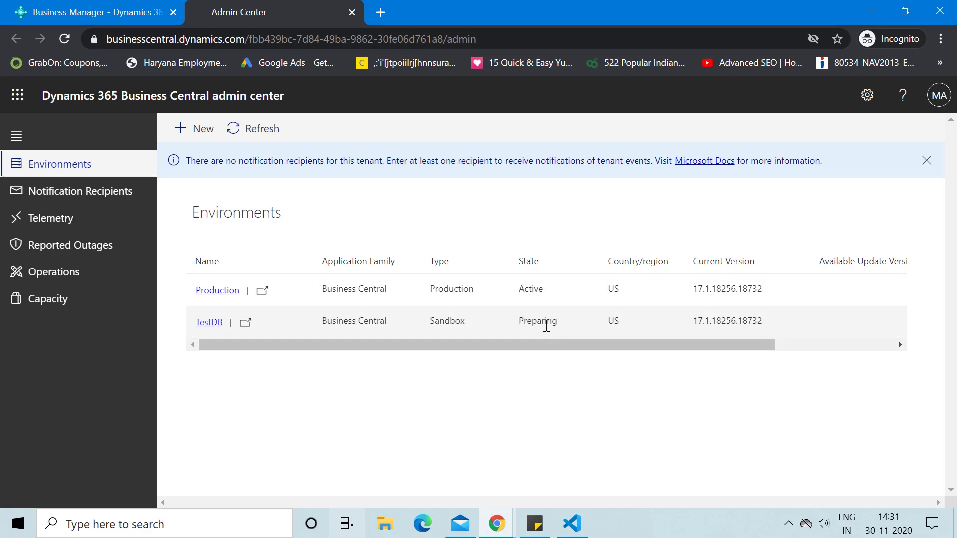
scroll(615, 349, right, 2)
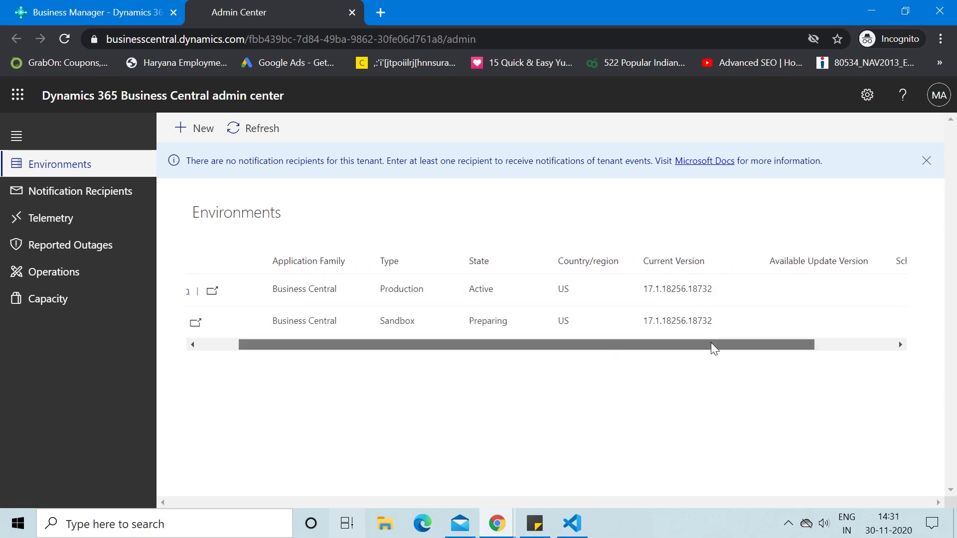
drag(711, 342, 577, 364)
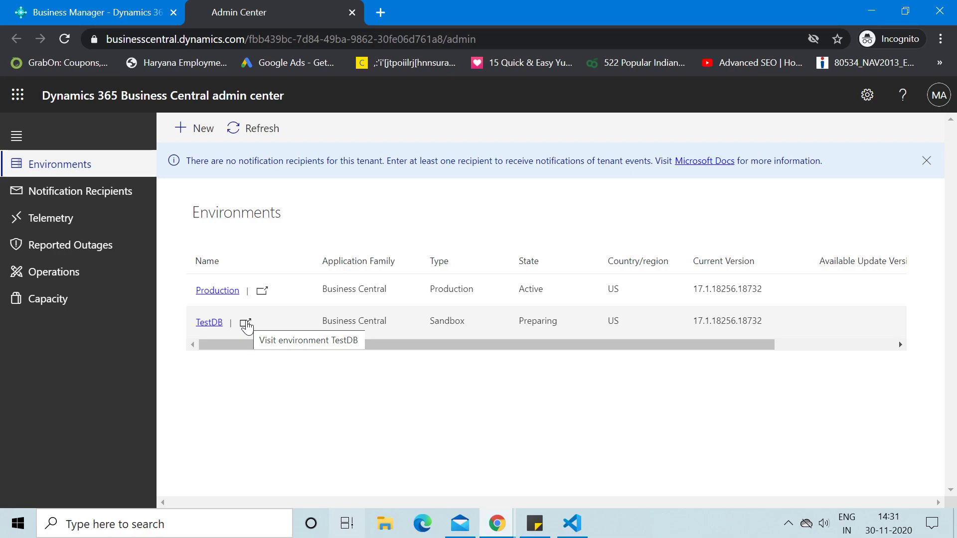
- View TestDB's details: US Sandbox in South Central US, still Preparing
click(209, 322)
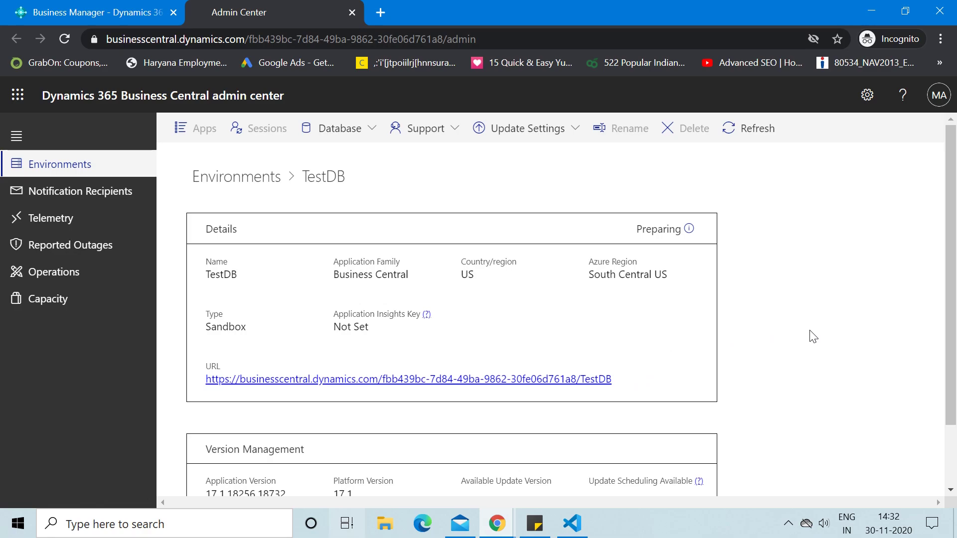
scroll(618, 377, down, 1)
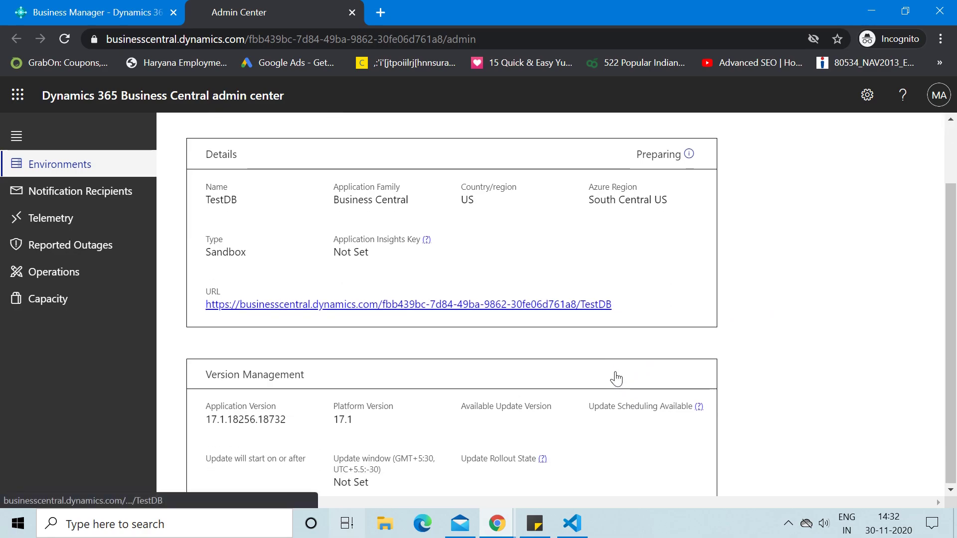
scroll(618, 378, up, 1)
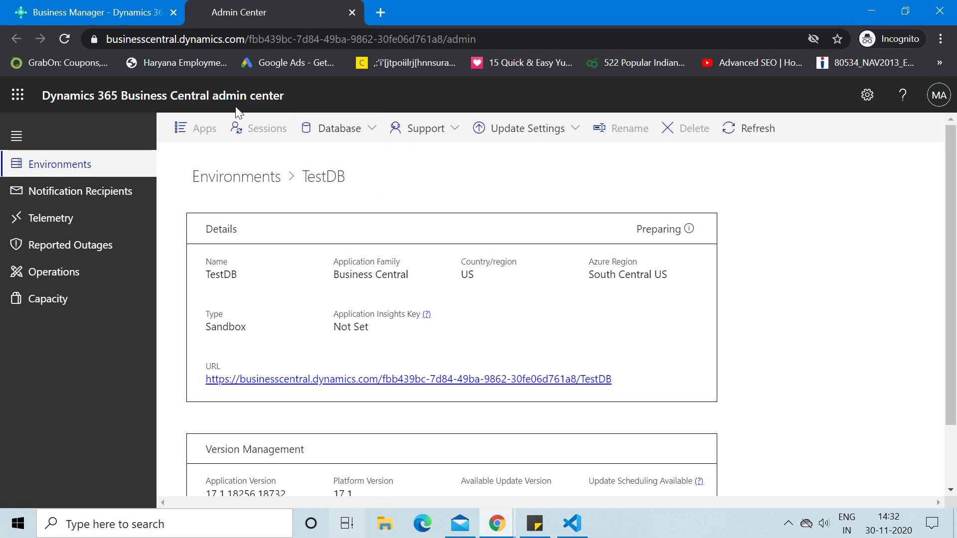
- Go back to Environments, view Production's details, and show its Database export options
click(213, 182)
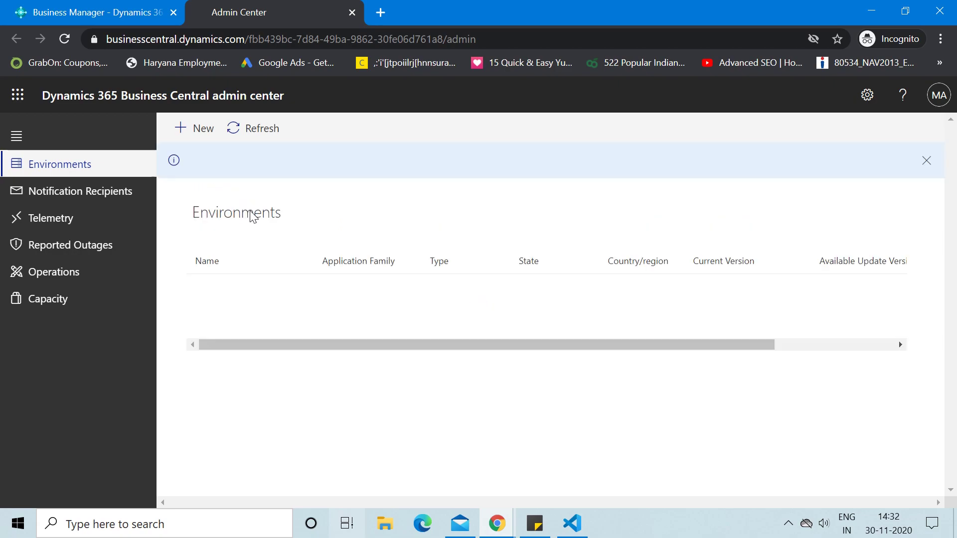
click(218, 291)
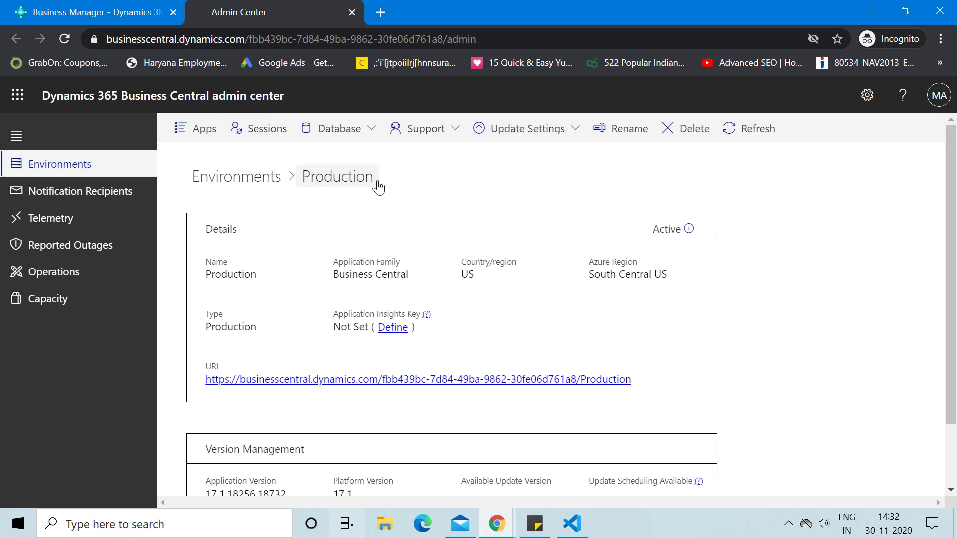
click(361, 128)
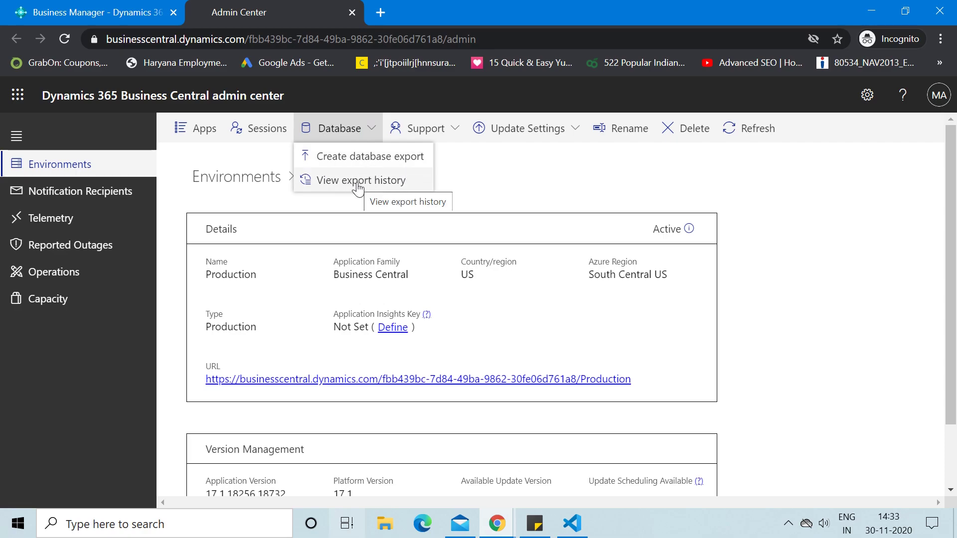
click(452, 131)
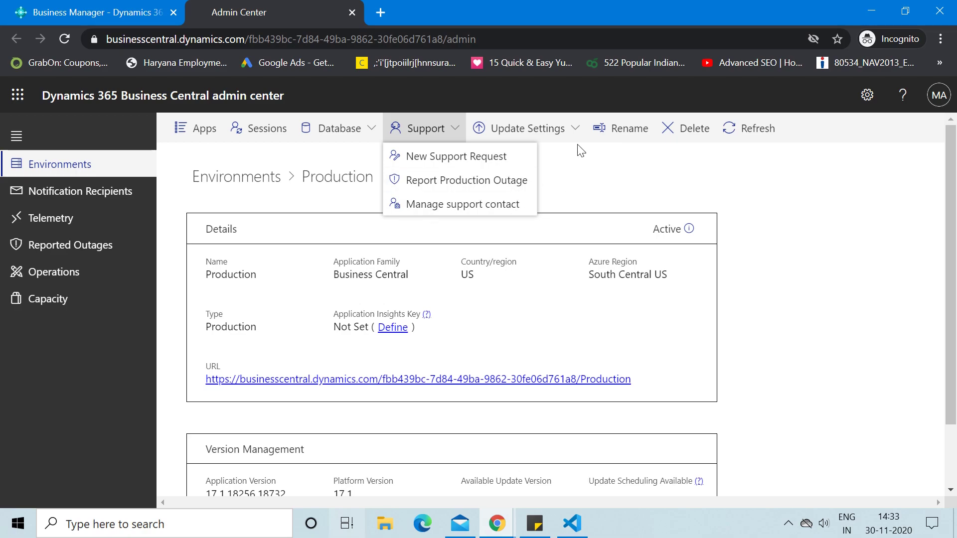
click(576, 130)
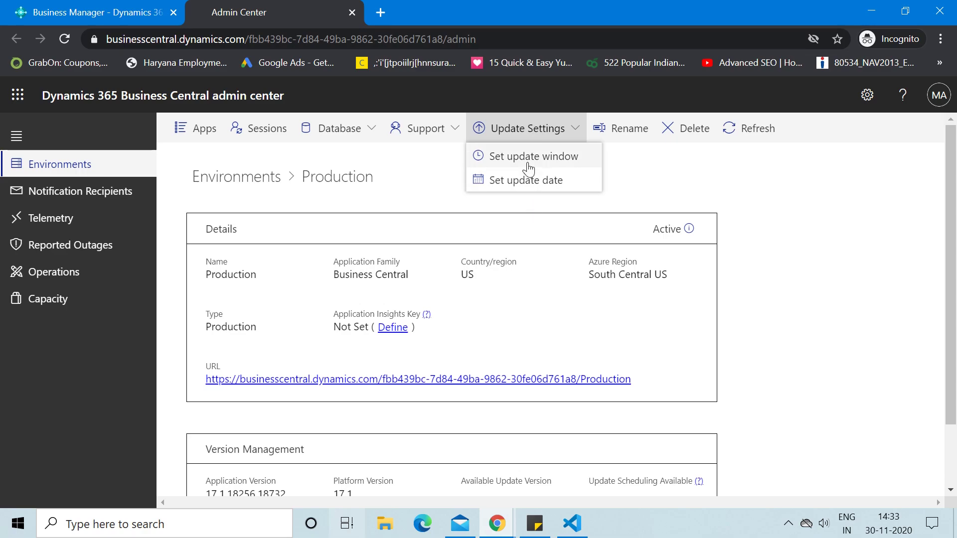
click(672, 181)
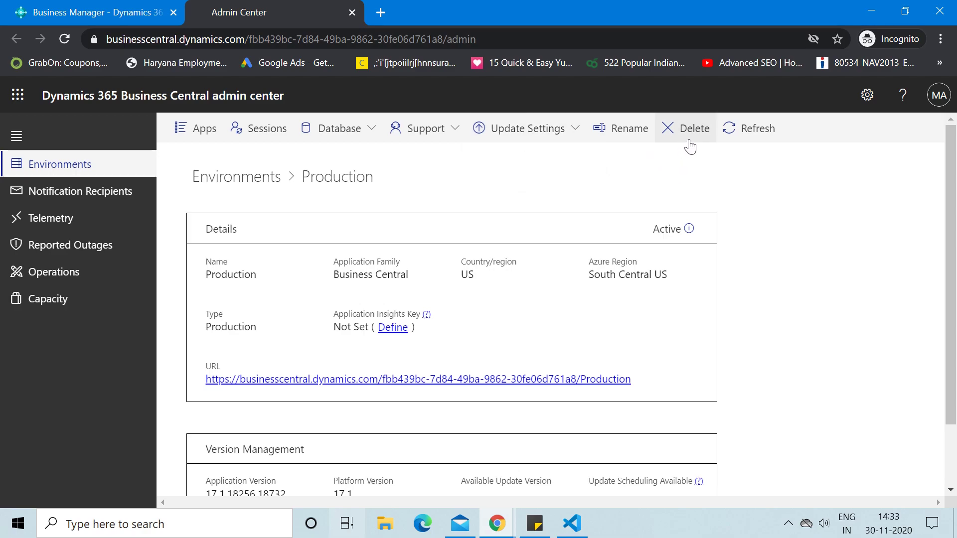